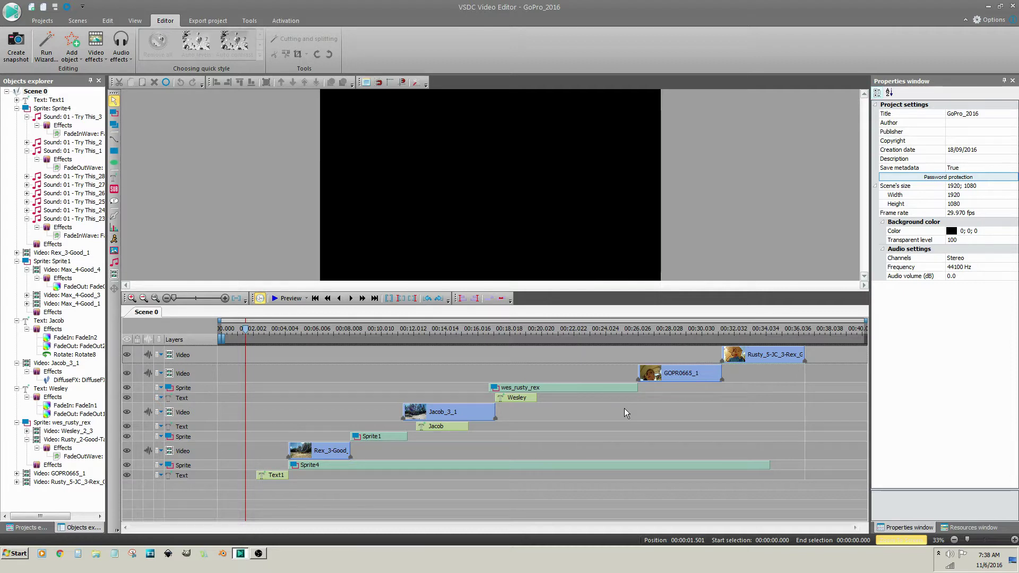
# Switch the ribbon to the Export project tab to show the GoPro_2016 export settings.
pyautogui.click(206, 21)
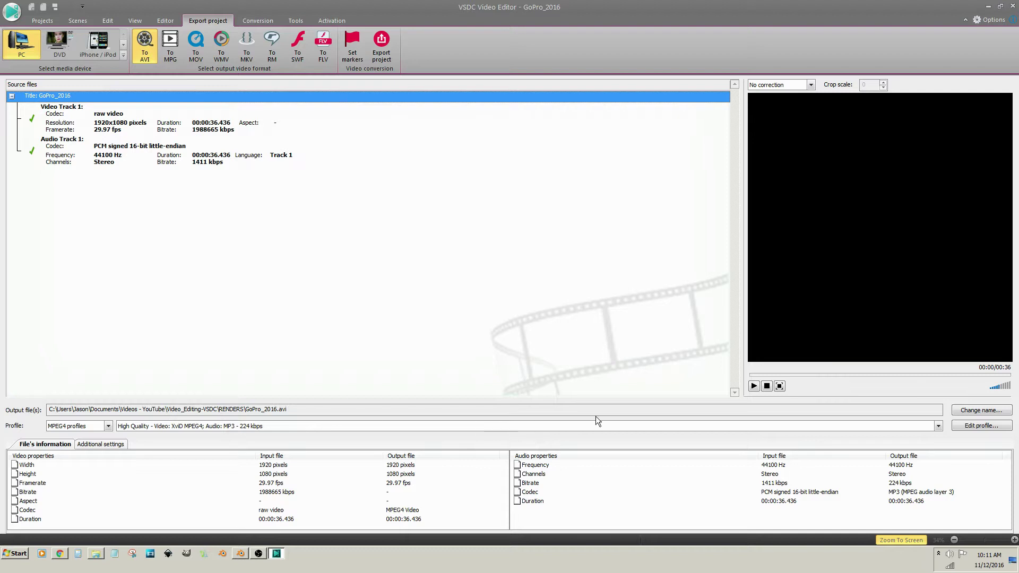
# Append _final1 to the output name so it saves as GoPro_2016_final1.avi.
pyautogui.click(970, 411)
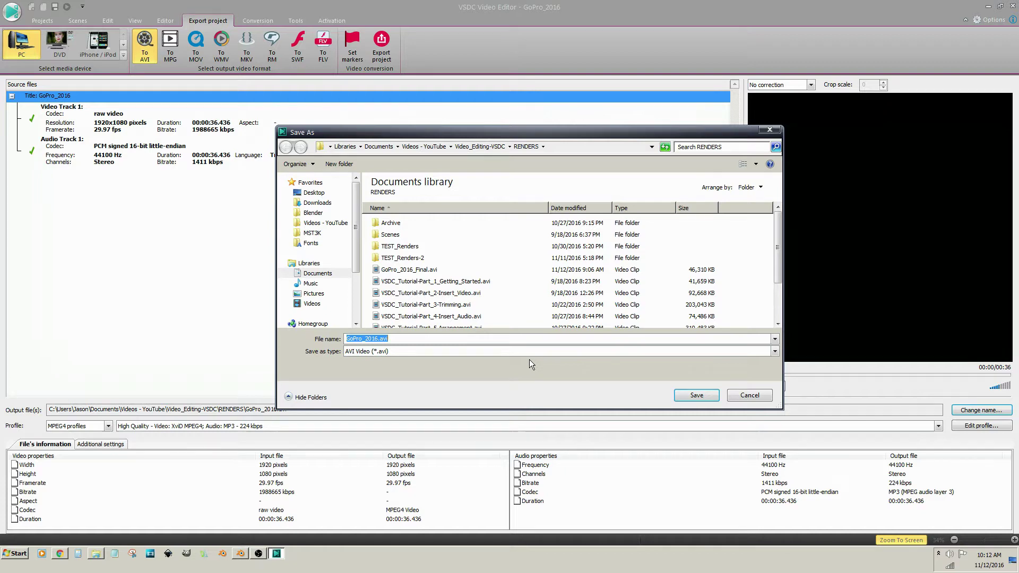
pyautogui.click(378, 339)
pyautogui.write('_final1')
pyautogui.click(691, 395)
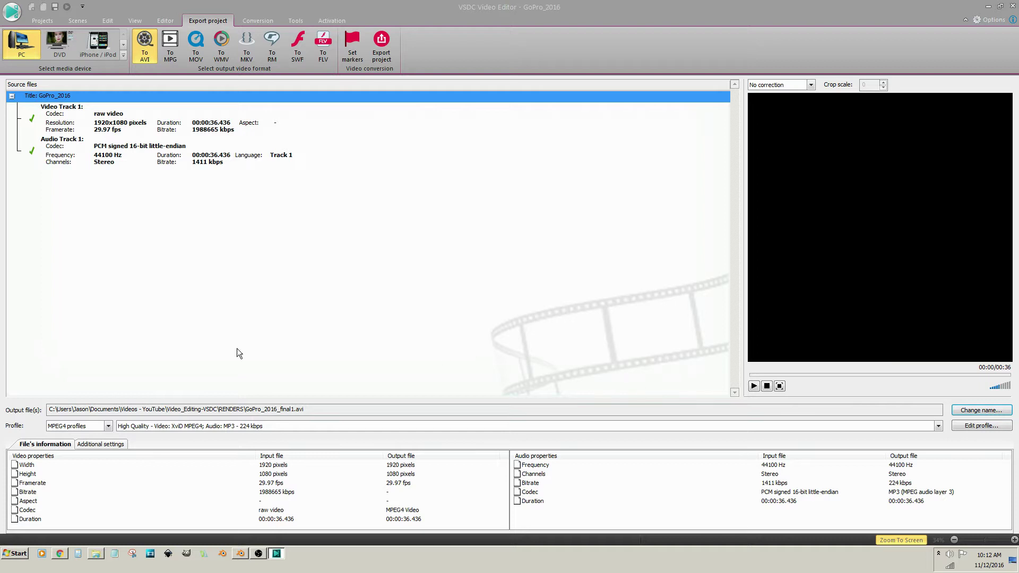
pyautogui.click(89, 427)
pyautogui.click(90, 442)
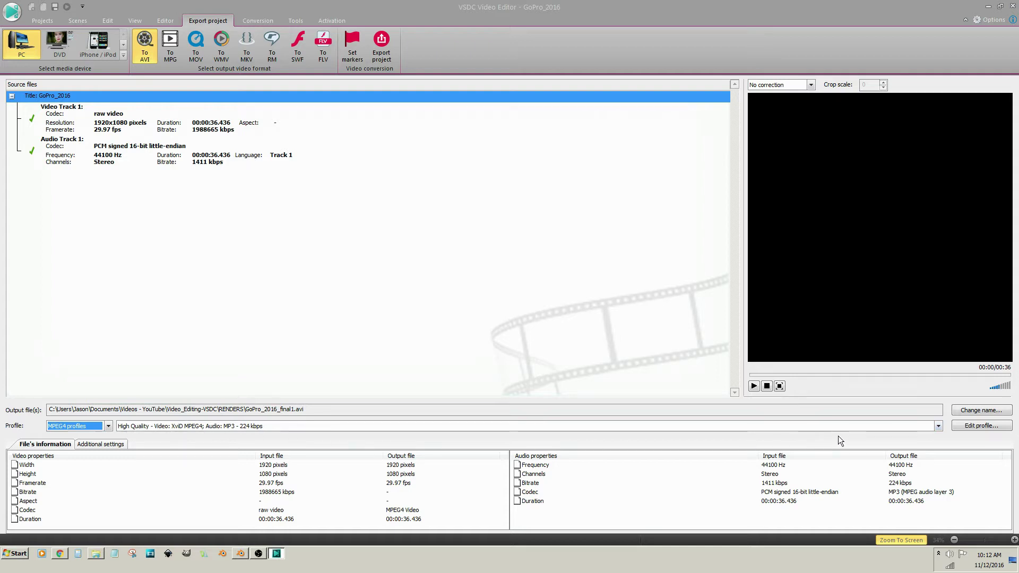
# Set the MPEG4 profile's encoder mode to Average bitrate (ABR) and open XviD configuration.
pyautogui.click(979, 425)
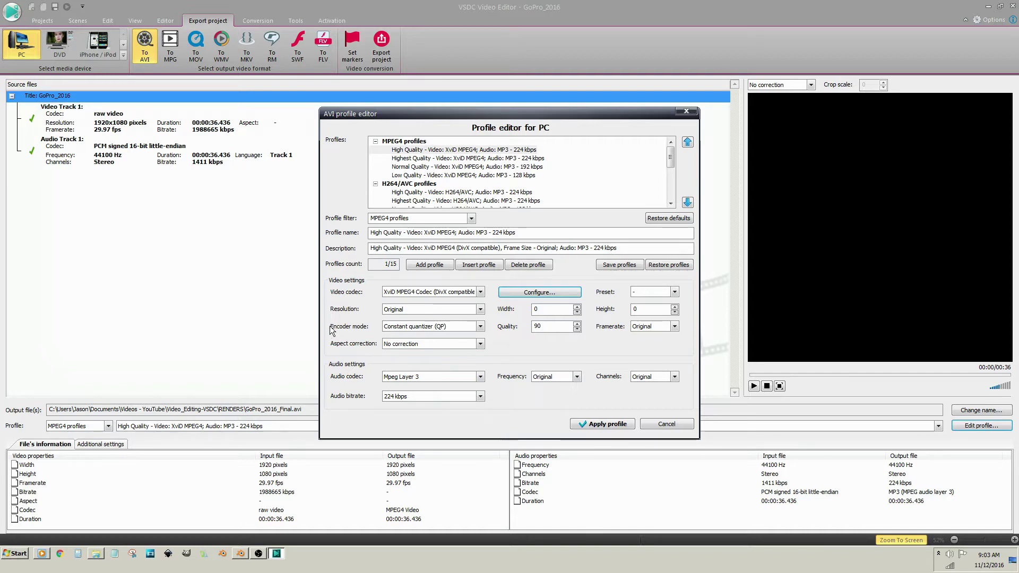
pyautogui.click(481, 327)
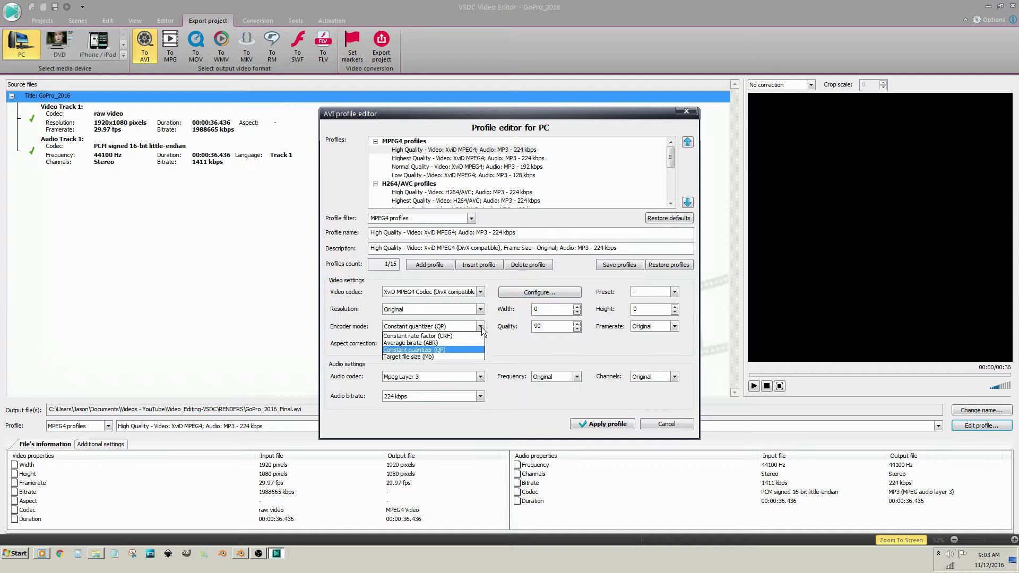
pyautogui.click(446, 342)
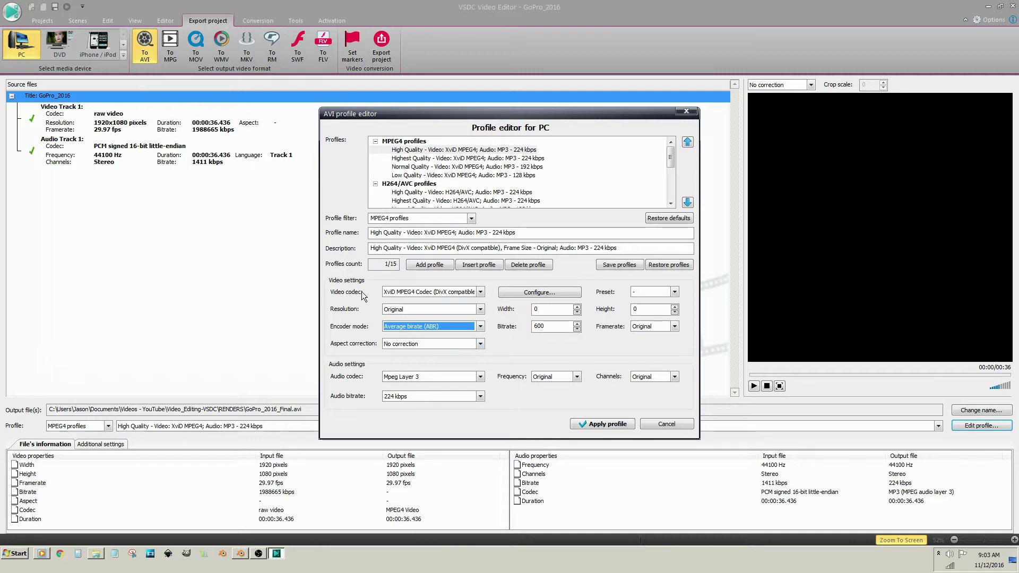
pyautogui.click(516, 293)
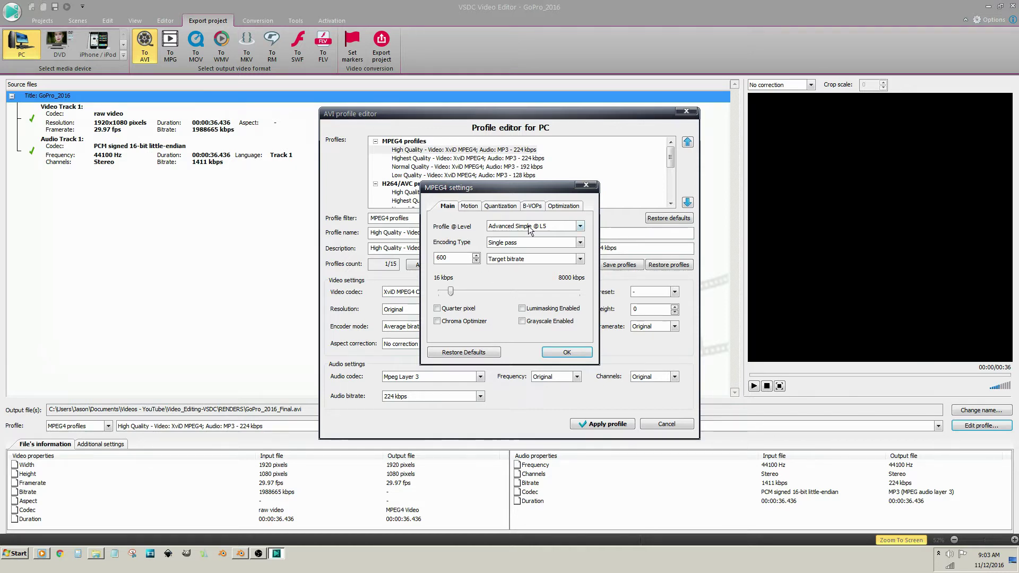
# Set XviD to Unrestricted level, 10000 kbps bitrate, Chroma Optimizer on, and confirm.
pyautogui.click(579, 227)
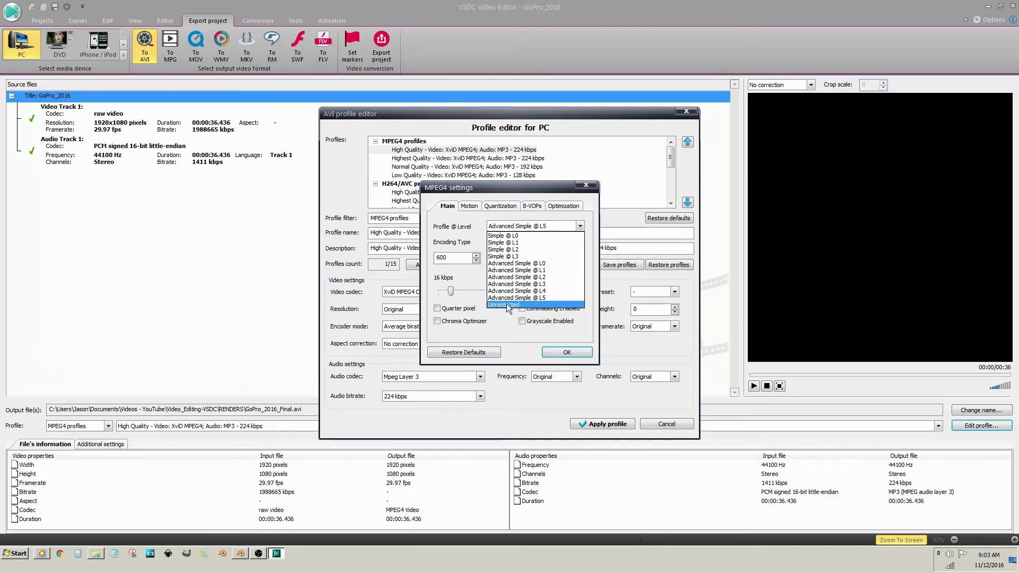
pyautogui.click(507, 303)
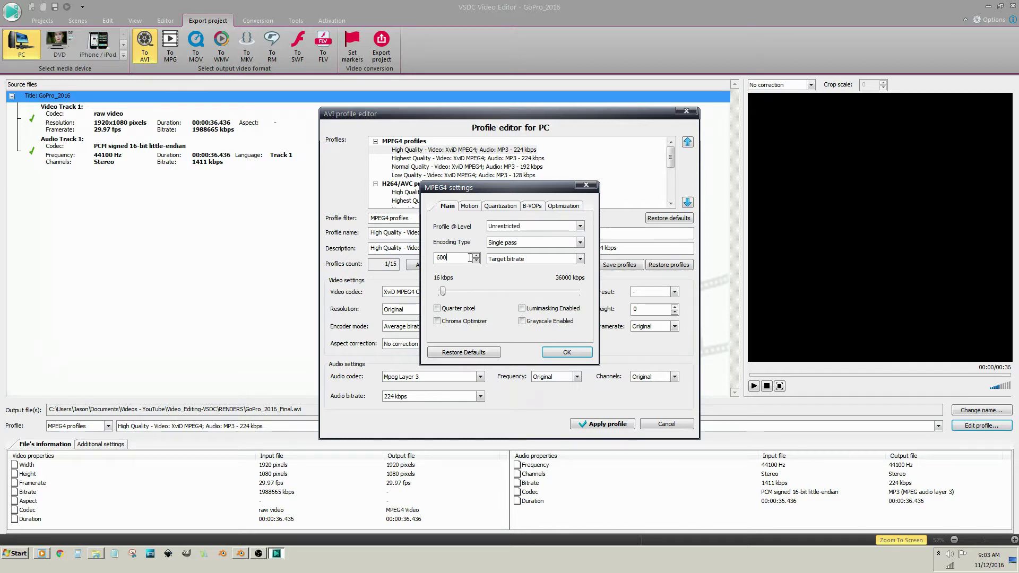
pyautogui.doubleClick(446, 259)
pyautogui.write('10')
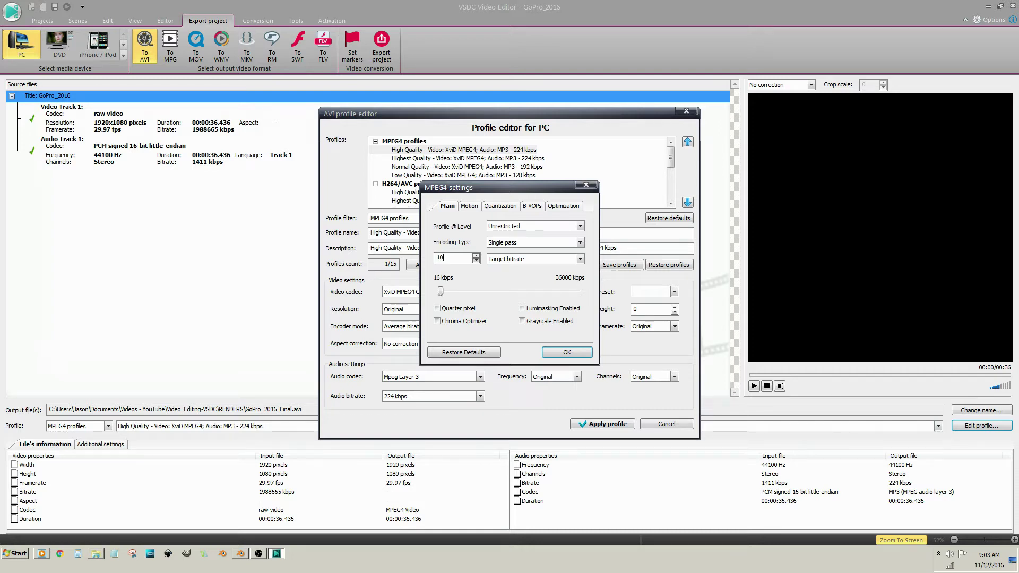
pyautogui.write('000')
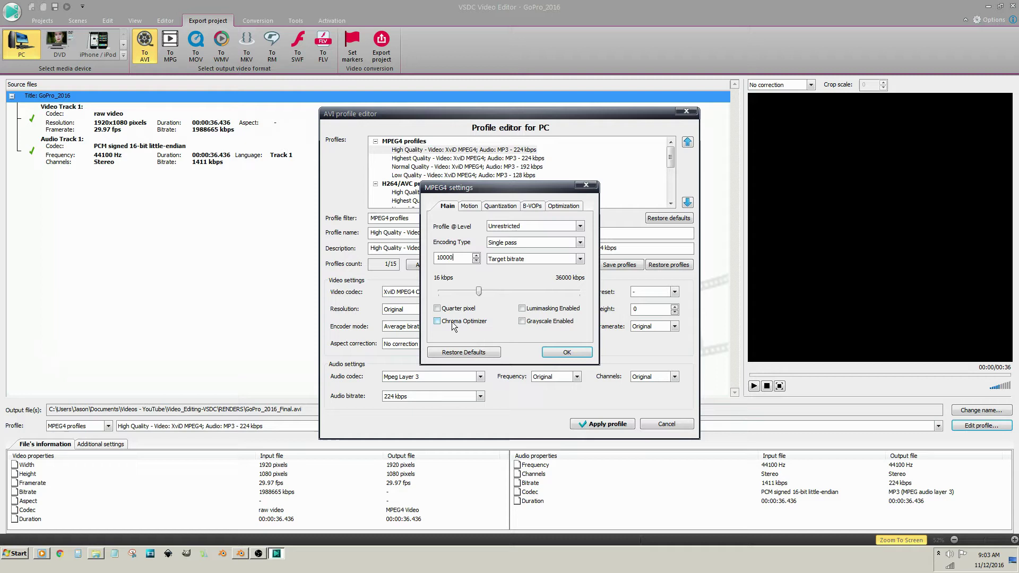
pyautogui.click(438, 320)
pyautogui.click(529, 226)
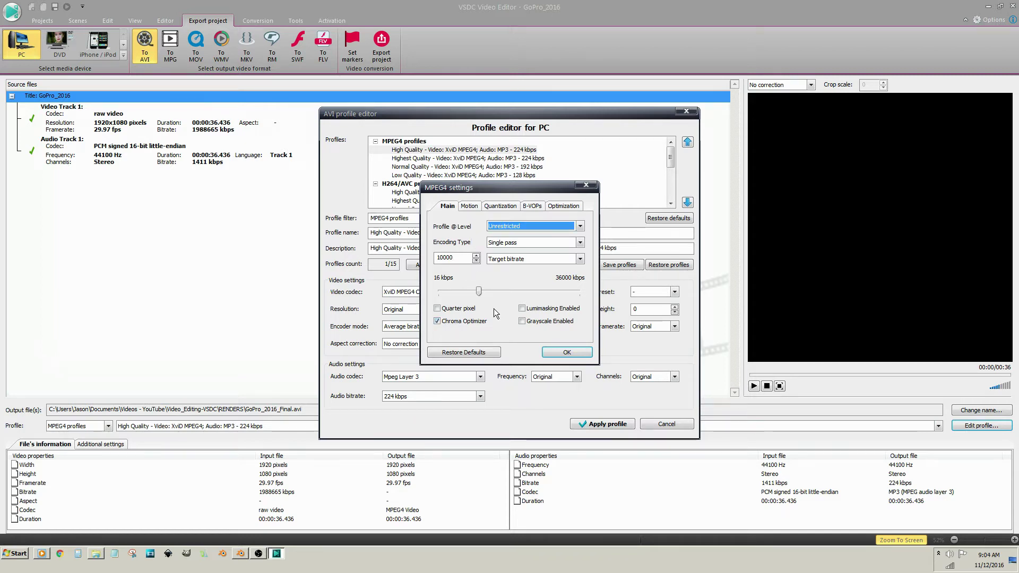
pyautogui.click(566, 353)
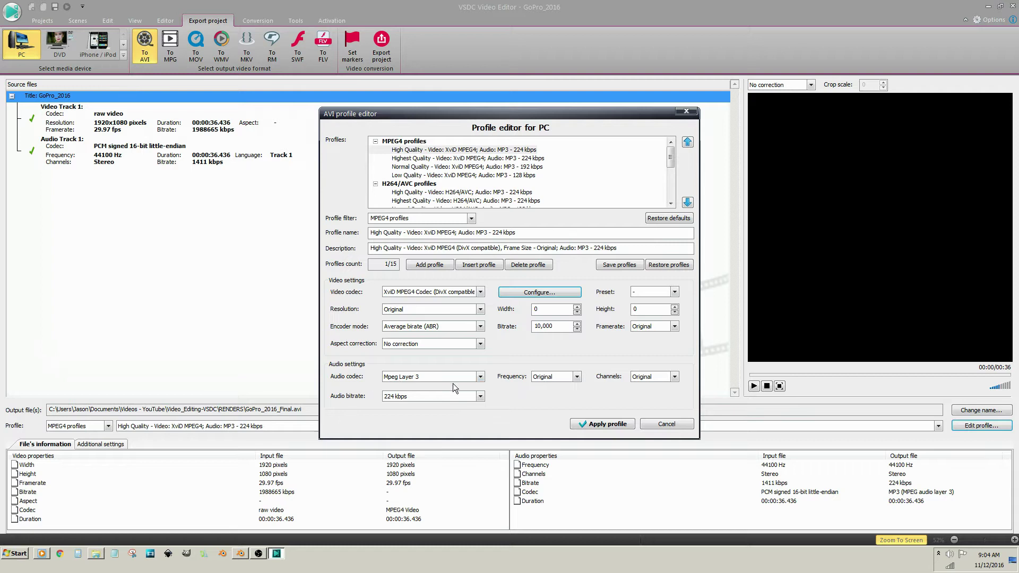
# Choose AC3 Audio (320 kbps) as the audio codec and apply the edited profile.
pyautogui.click(480, 379)
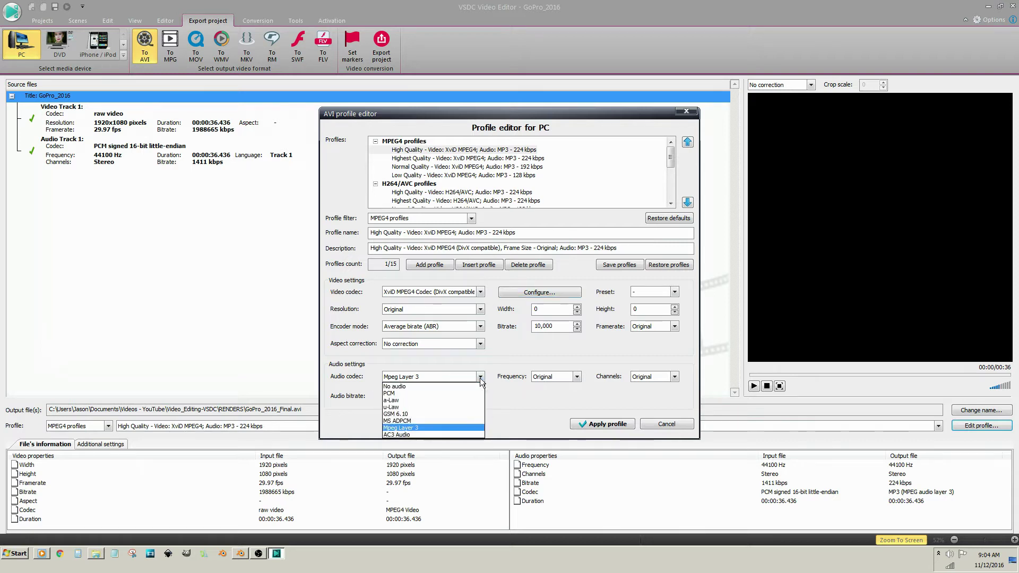
pyautogui.click(404, 433)
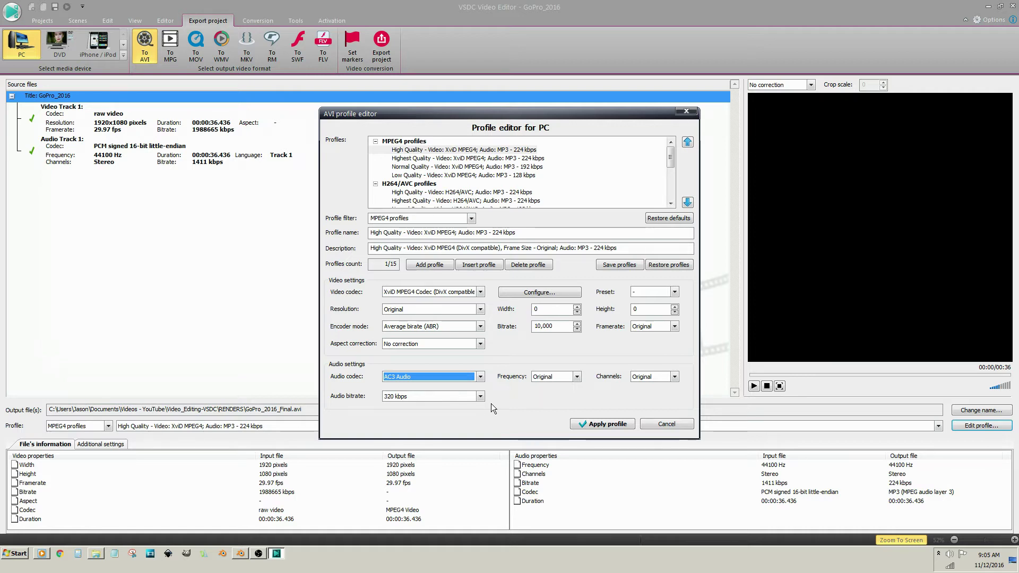
pyautogui.click(607, 424)
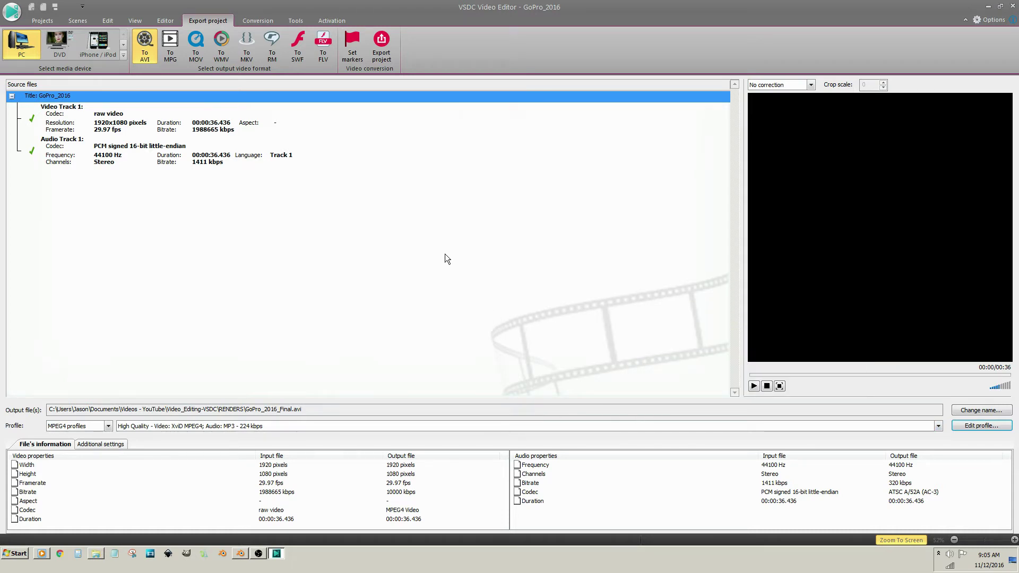
# Launch the GoPro_2016 export, which raises the premium features notice.
pyautogui.click(381, 40)
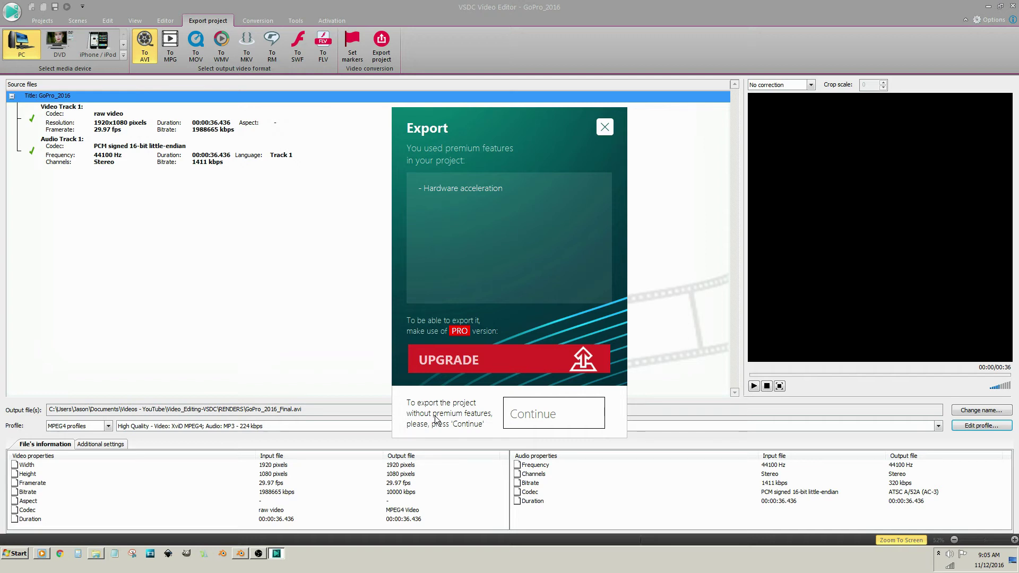
# Continue exporting without premium features and dismiss the conversion-completed message.
pyautogui.click(534, 420)
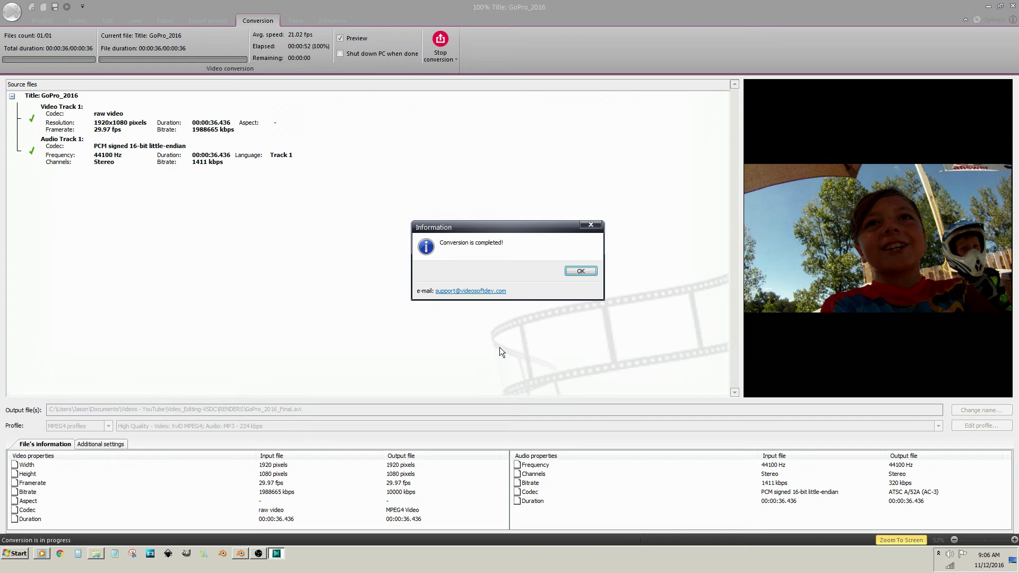
pyautogui.click(579, 273)
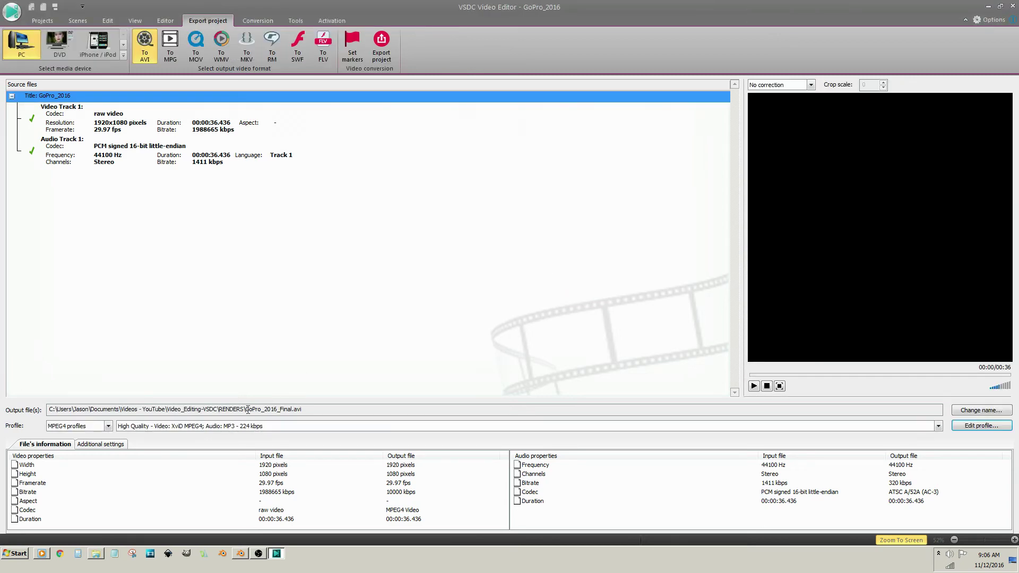
# Bring the 10-Render_Video Explorer window in front of the editor.
pyautogui.click(94, 555)
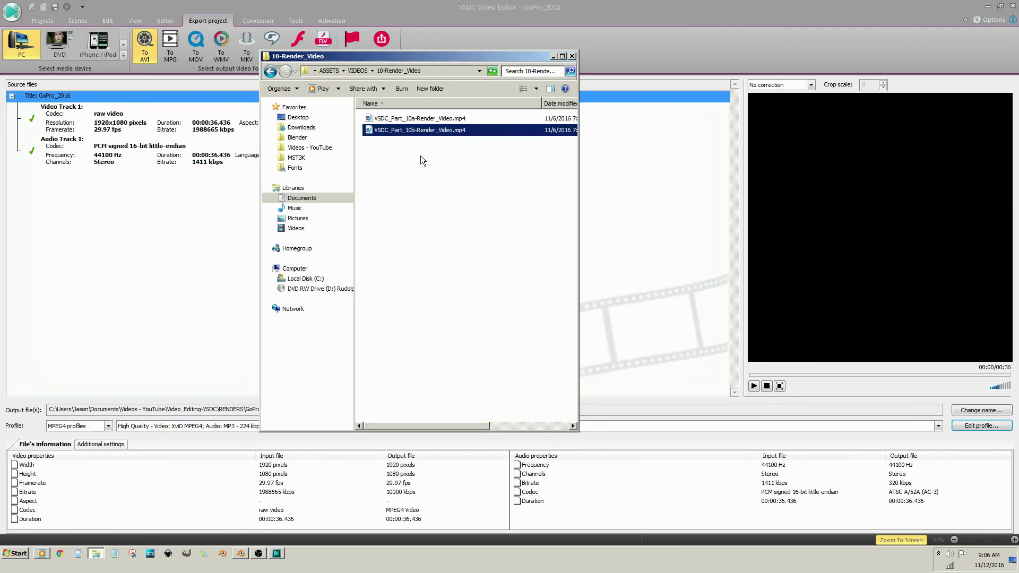